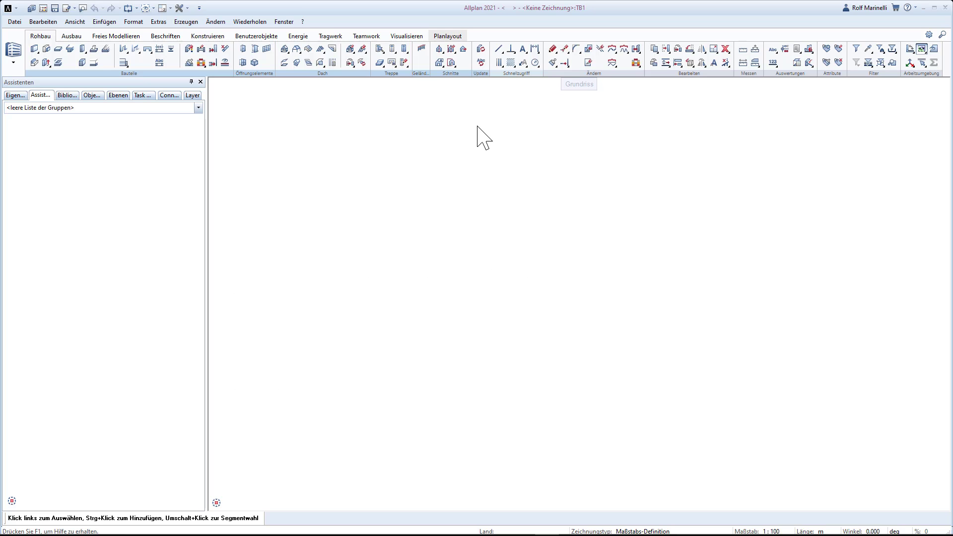
Step: Open the project dialog's Share section and list the third team's projects, including Share 01
click(32, 9)
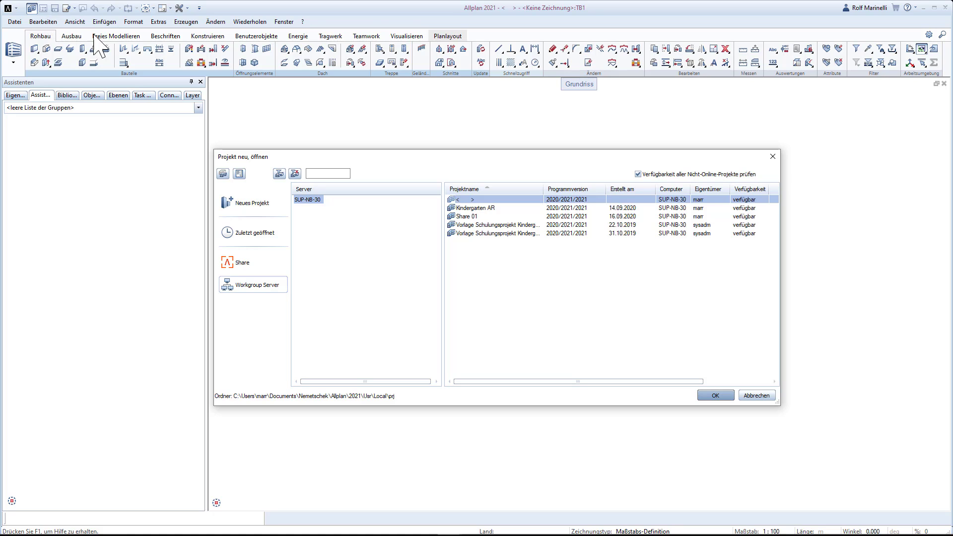
click(244, 263)
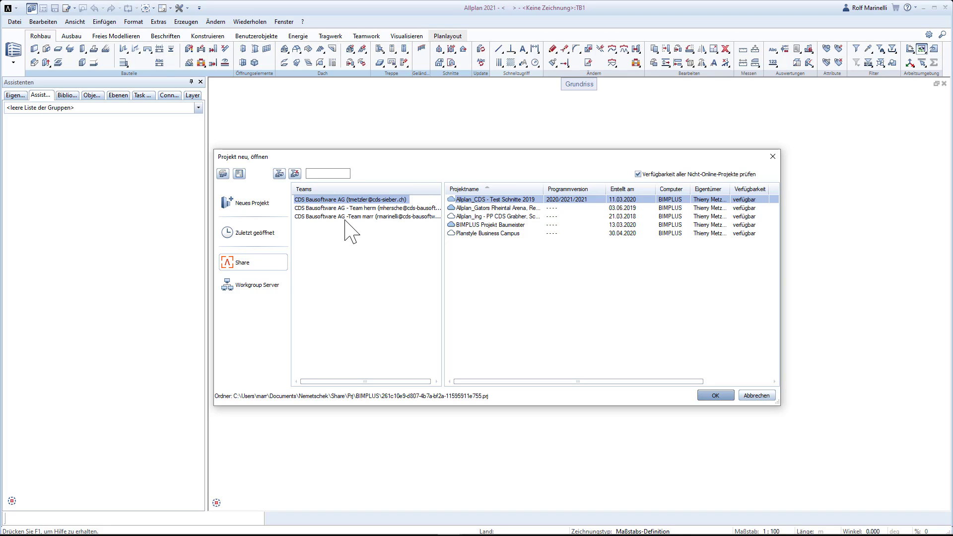
click(344, 219)
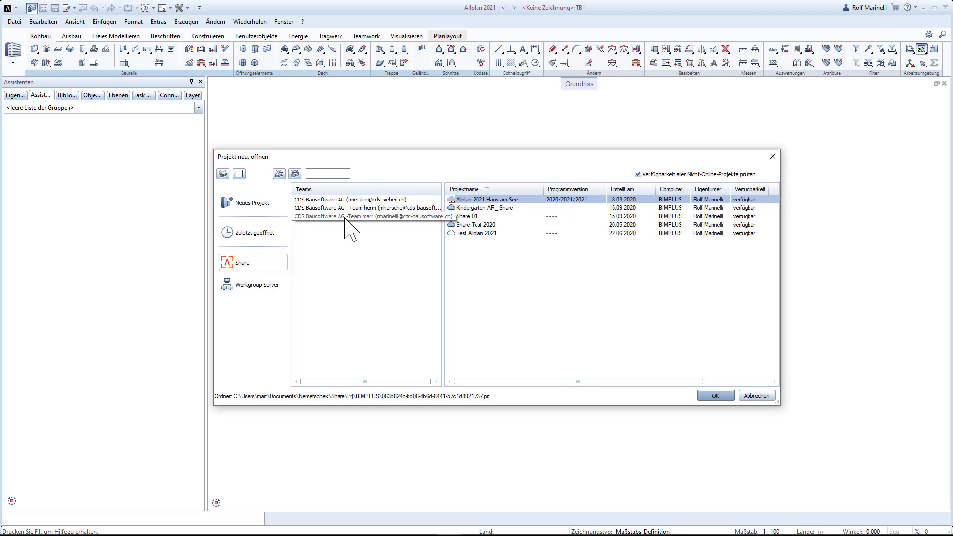
right_click(468, 218)
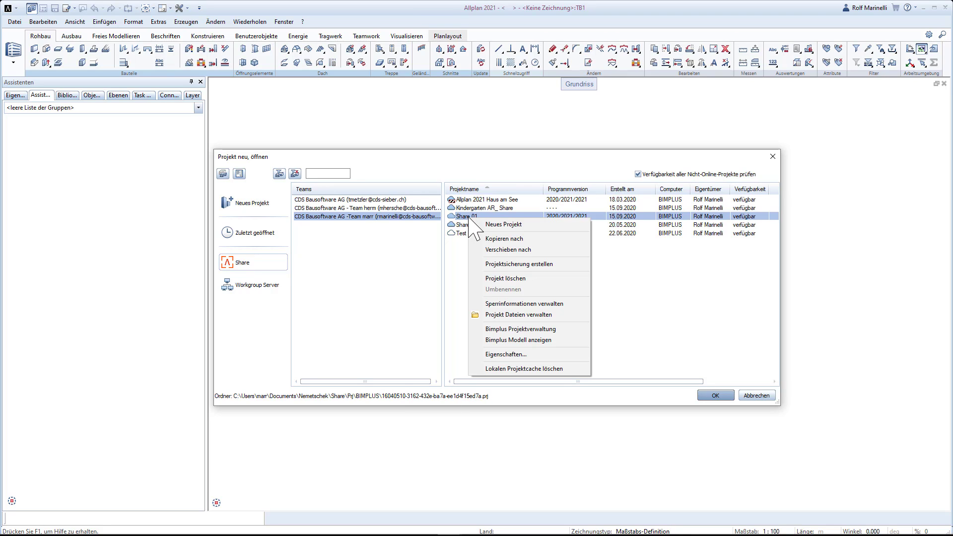
click(502, 242)
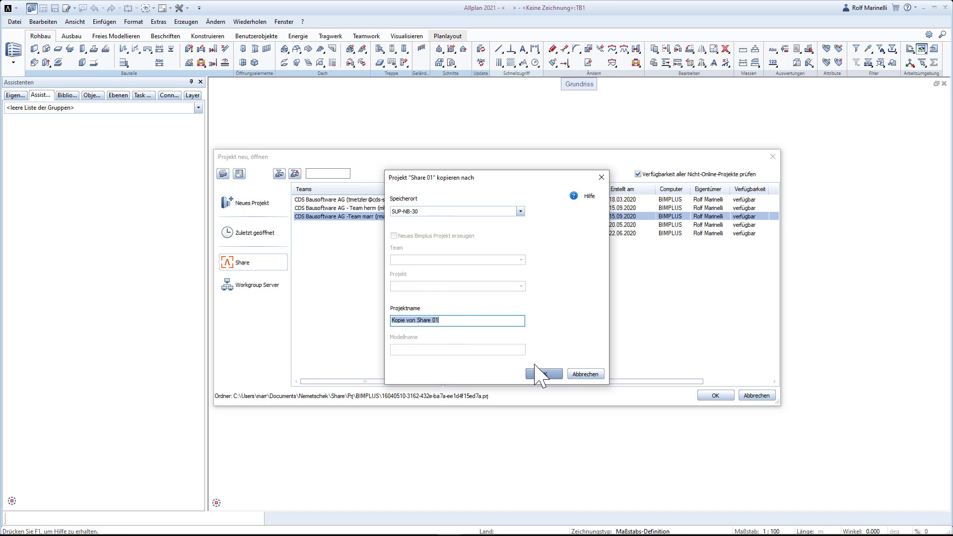
click(583, 375)
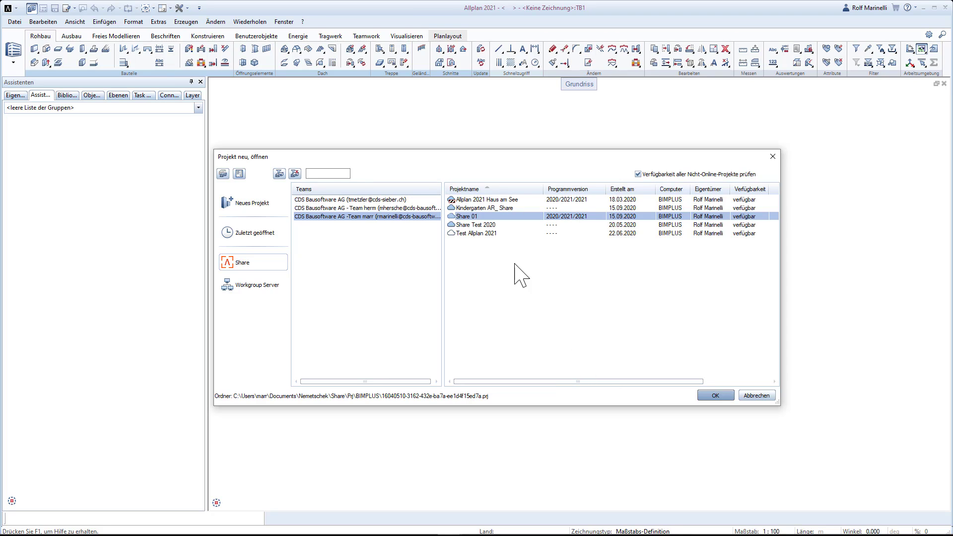
Step: Start a project backup of Share 01 and browse to the C:\Daten folder
right_click(473, 218)
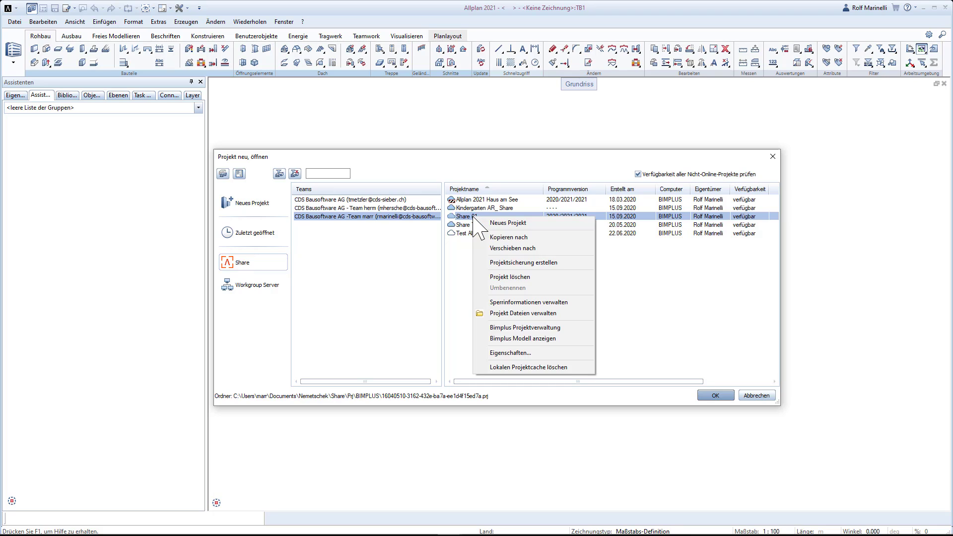
click(520, 263)
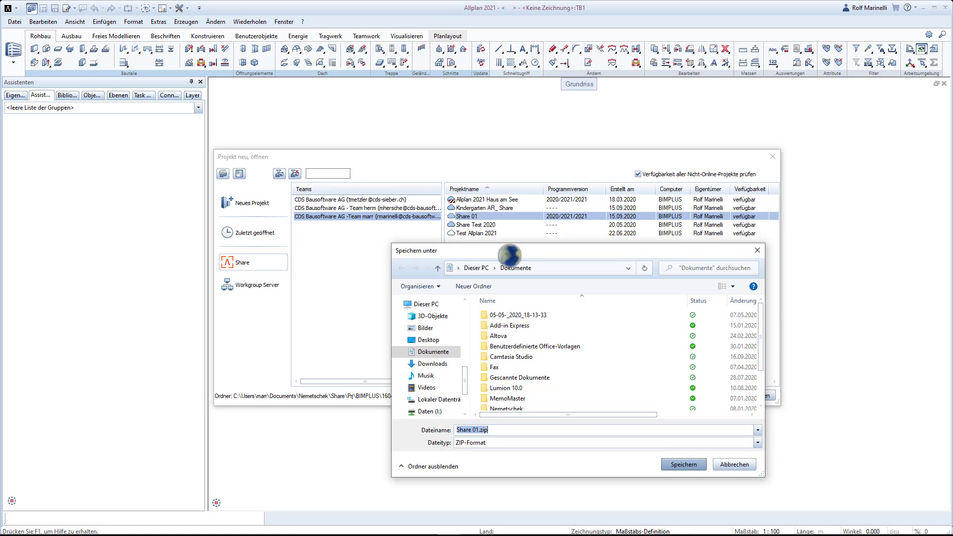
drag(441, 340, 441, 348)
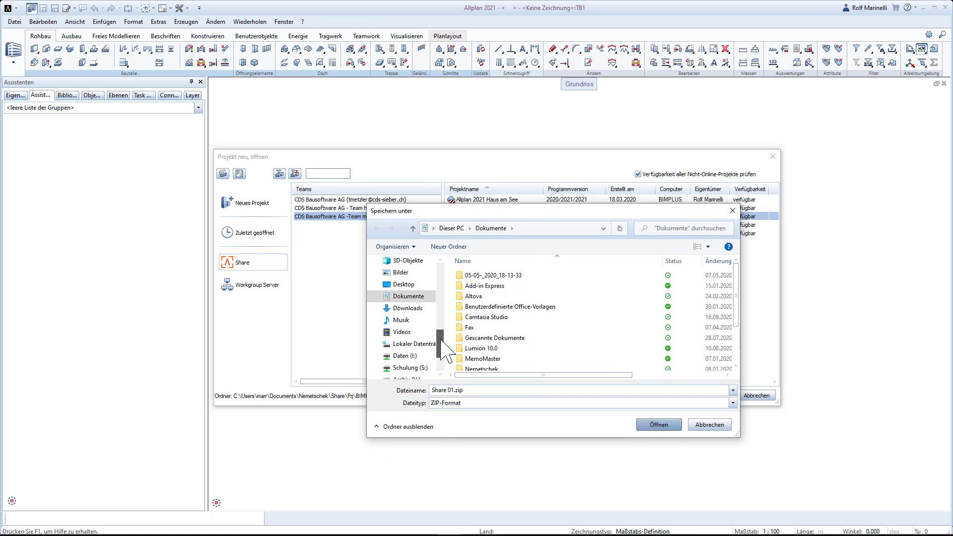
click(420, 344)
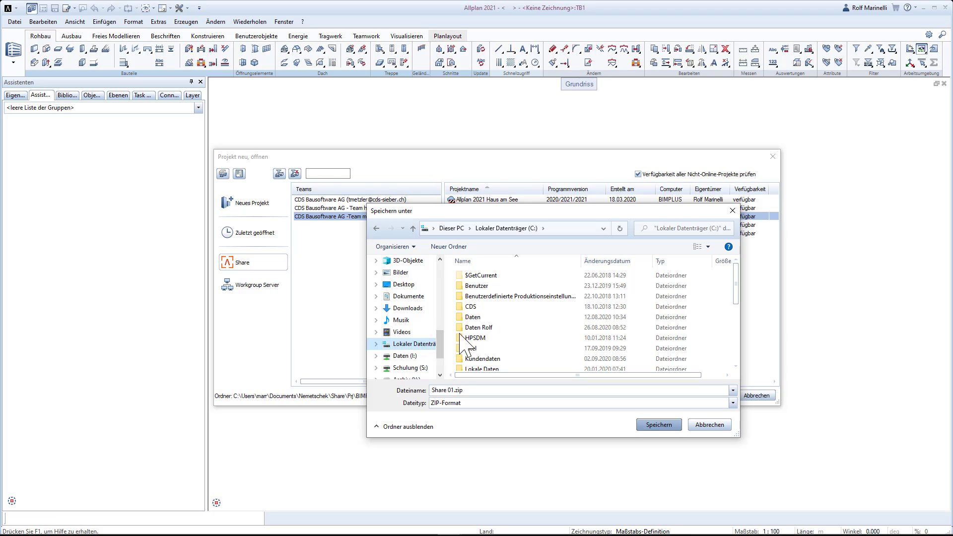
double_click(473, 318)
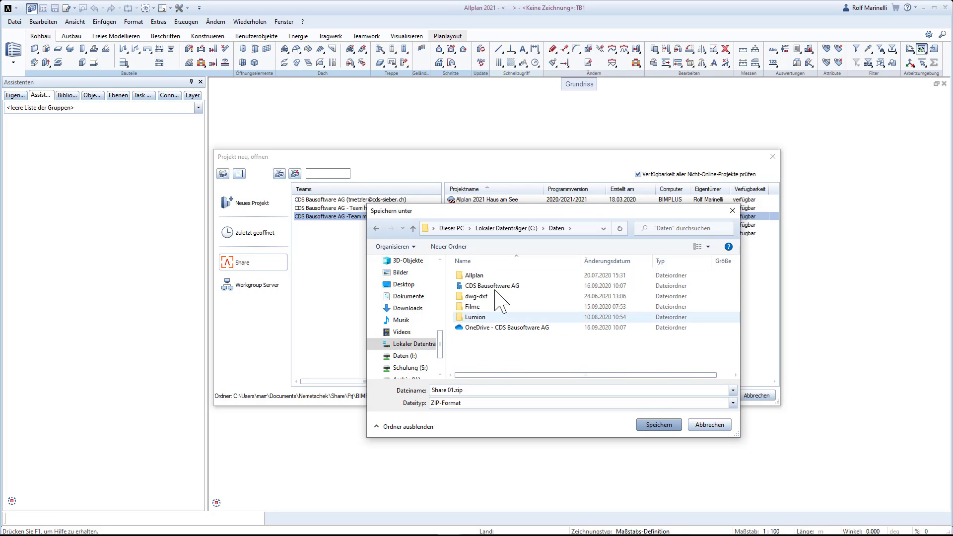
Step: Create a Sicherung folder in Daten and save the backup there as Share 01.zip
click(448, 247)
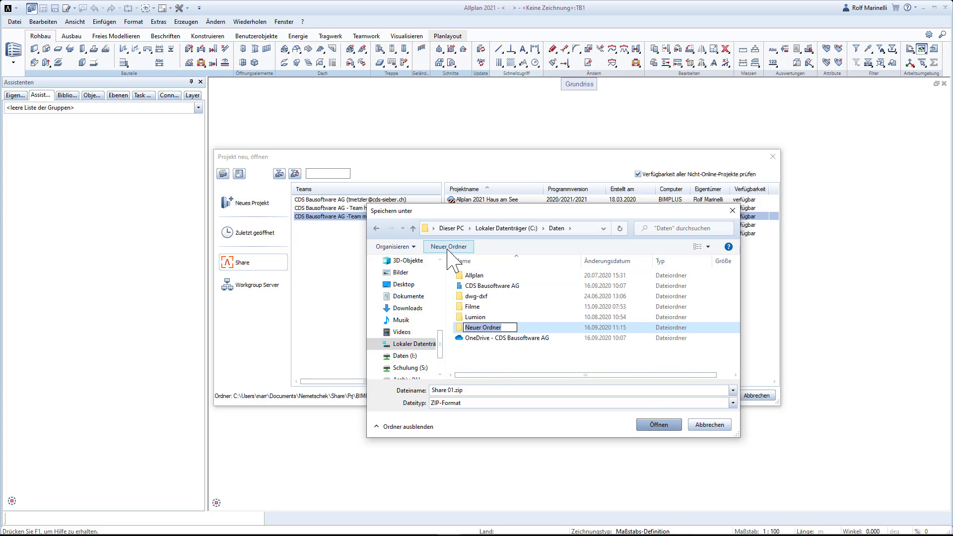
text(Sicherung)
key(Return)
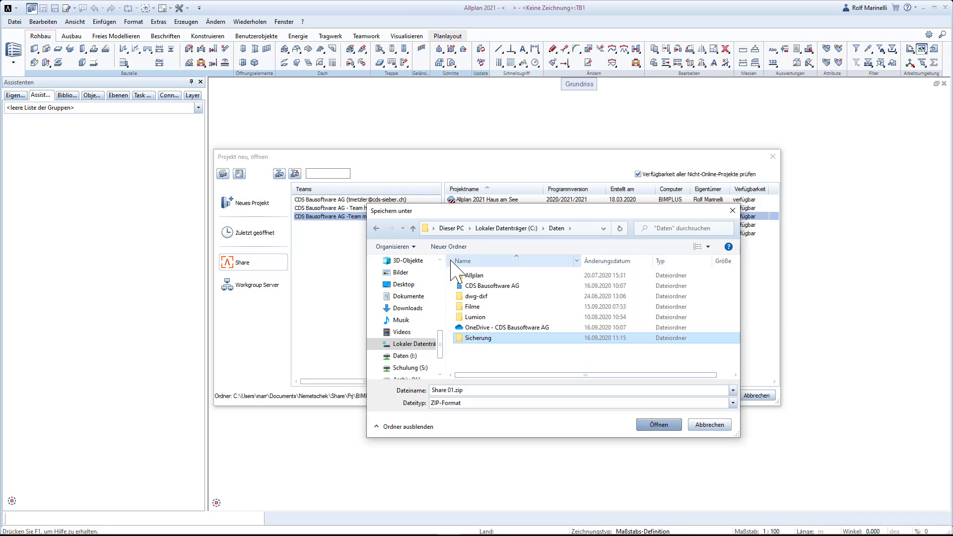
double_click(476, 338)
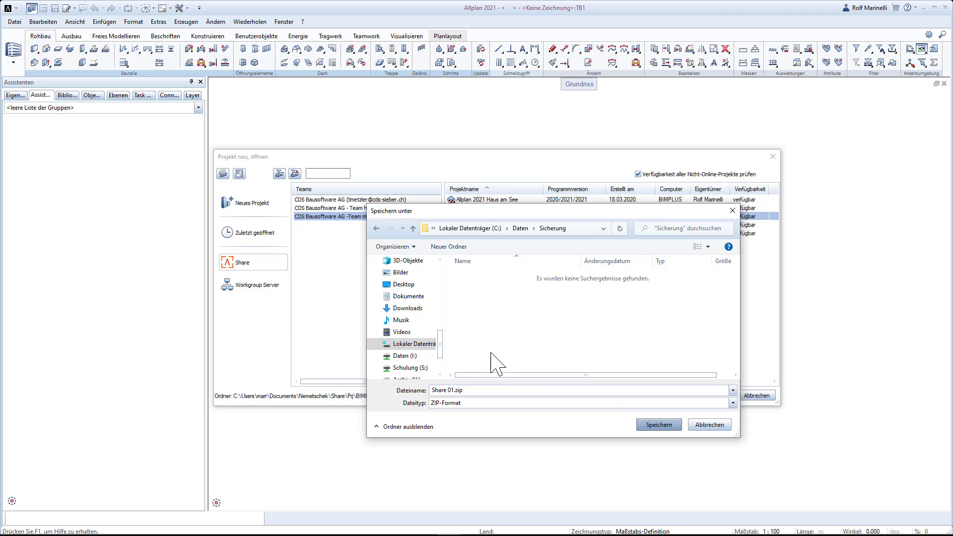
click(658, 425)
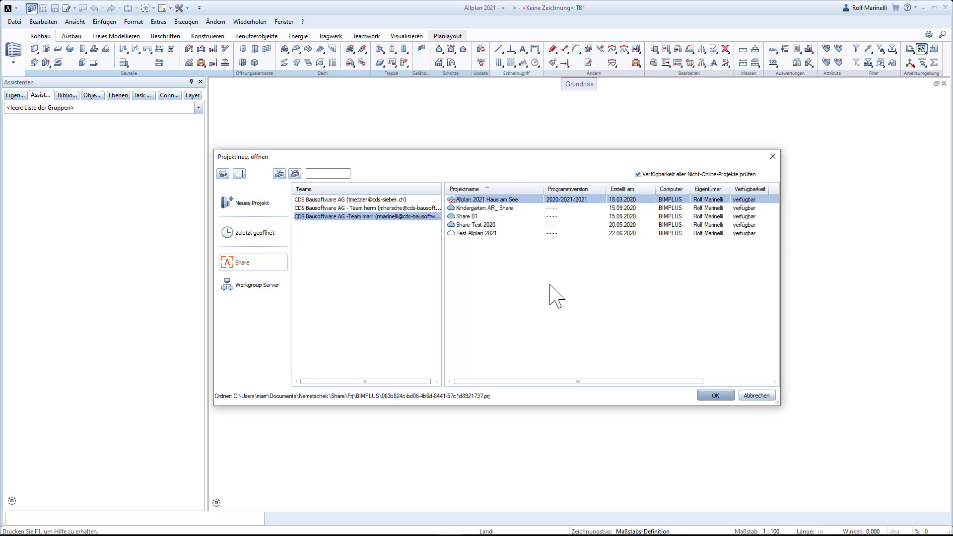
Step: Drag Share 01.zip from Explorer onto workgroup server SUP-NB-30, creating project Share 01
click(248, 287)
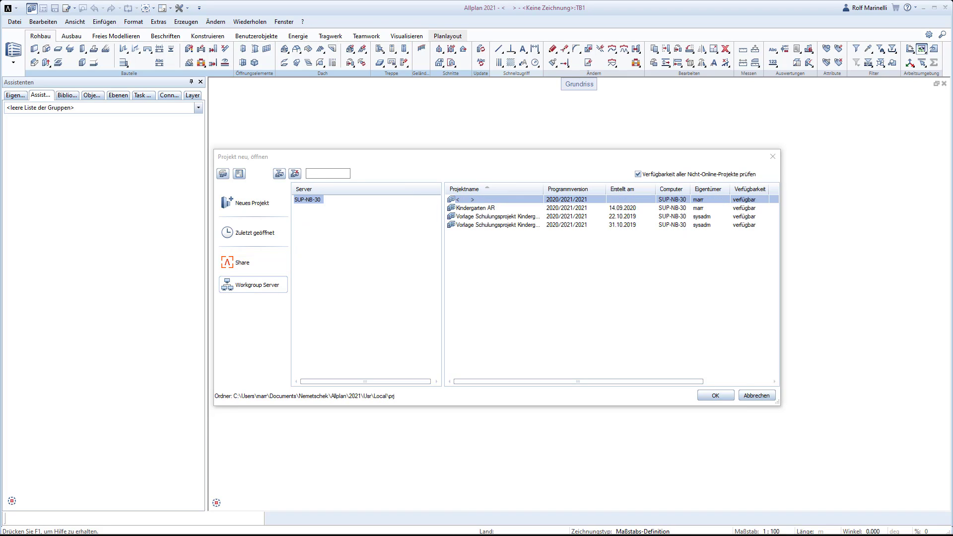
key(alt+Tab)
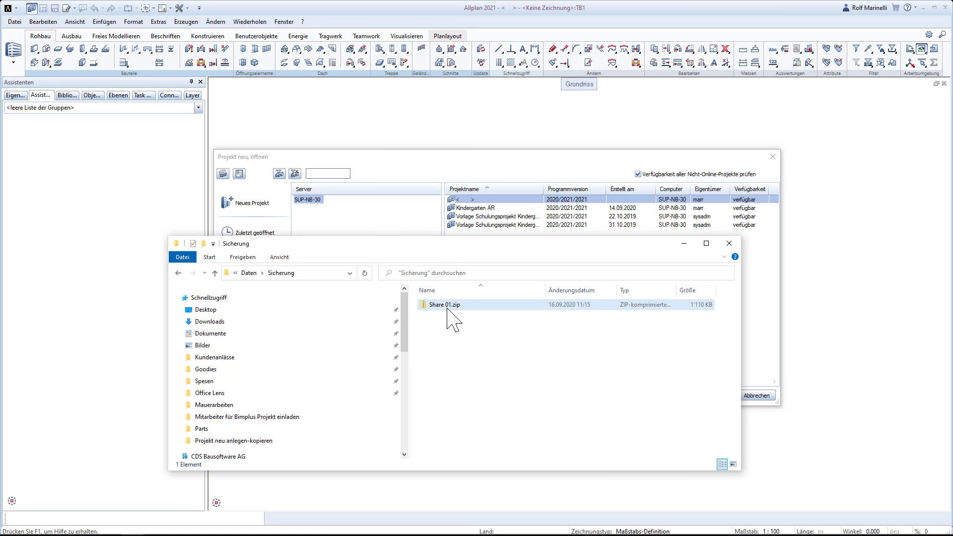
mouse_move(448, 247)
mouse_down()
mouse_move(769, 172)
mouse_move(874, 173)
mouse_up()
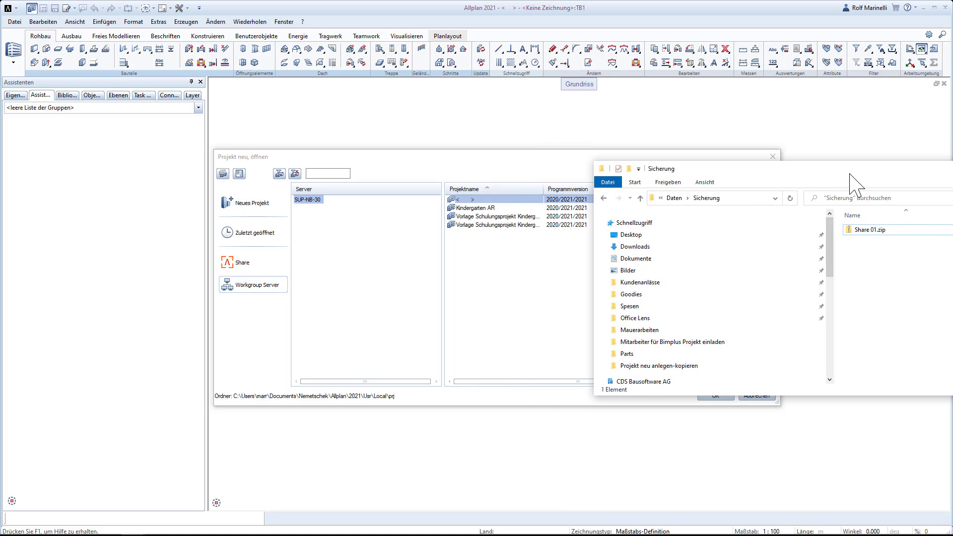
drag(871, 230, 306, 202)
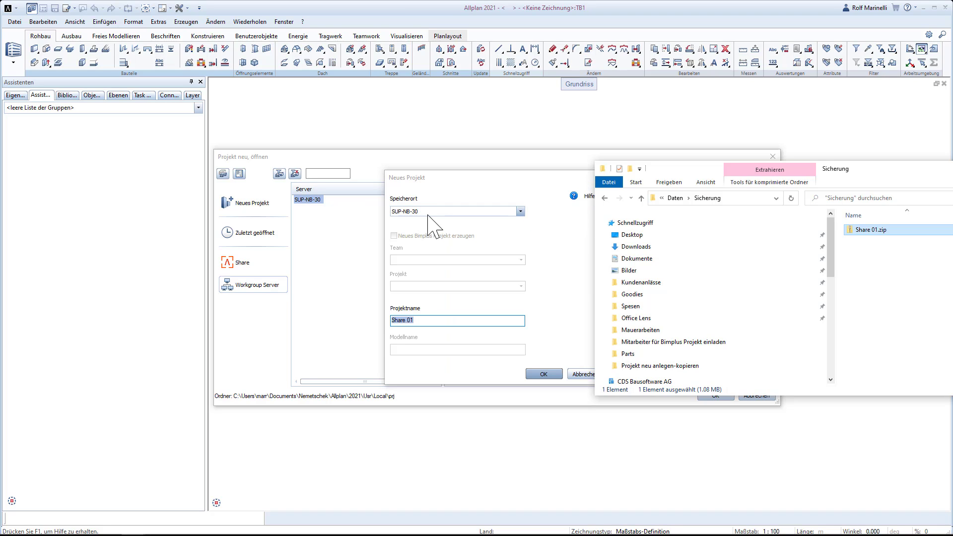
click(543, 375)
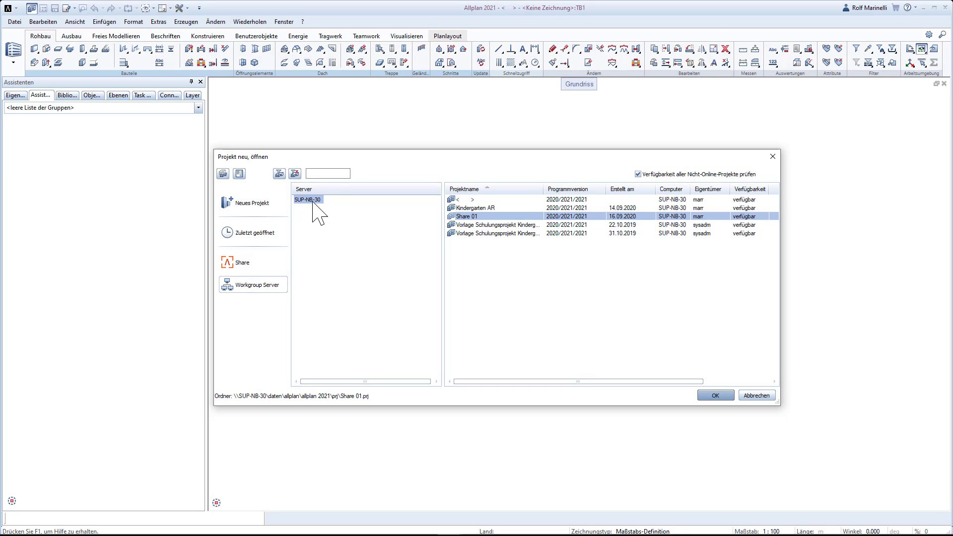
Step: Show the third team's Share projects and select Kindergarten AR_ Share
click(242, 263)
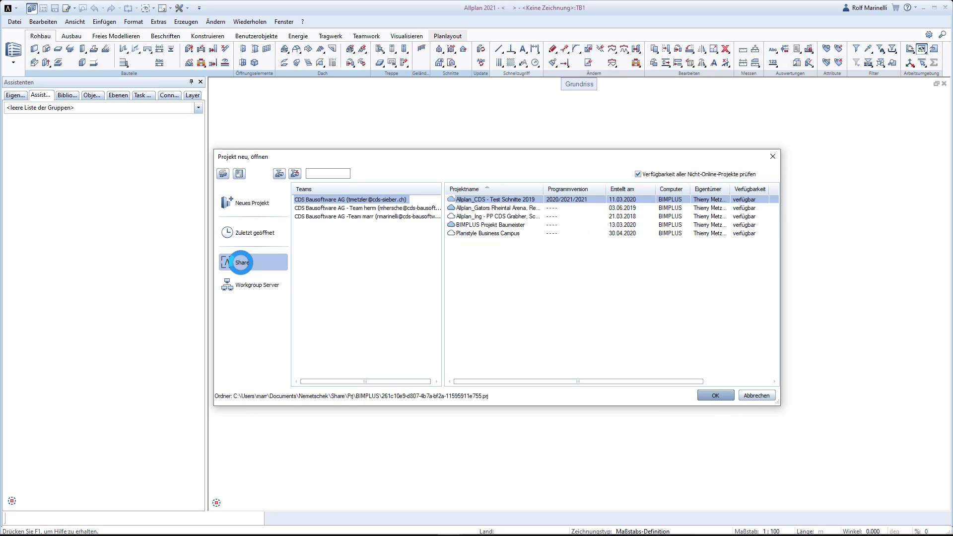
click(320, 217)
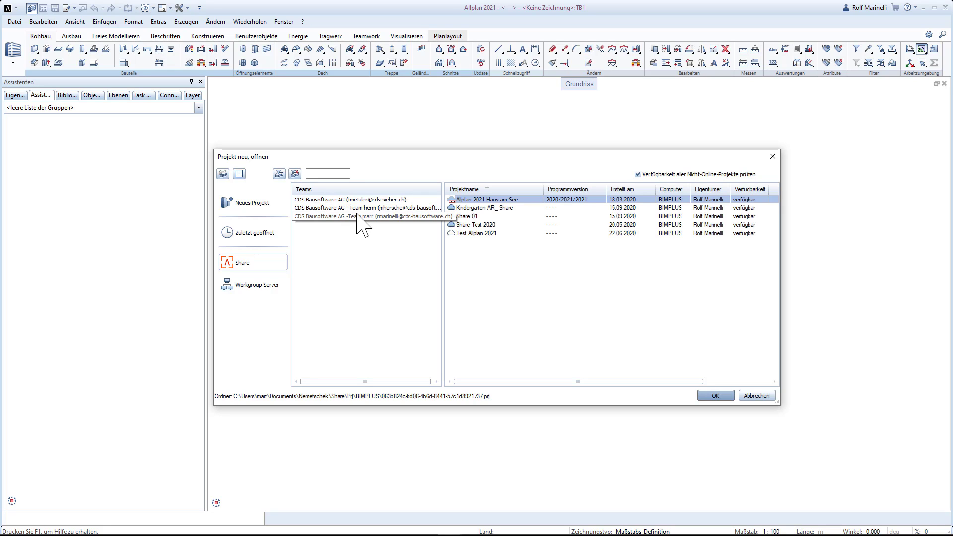
click(472, 208)
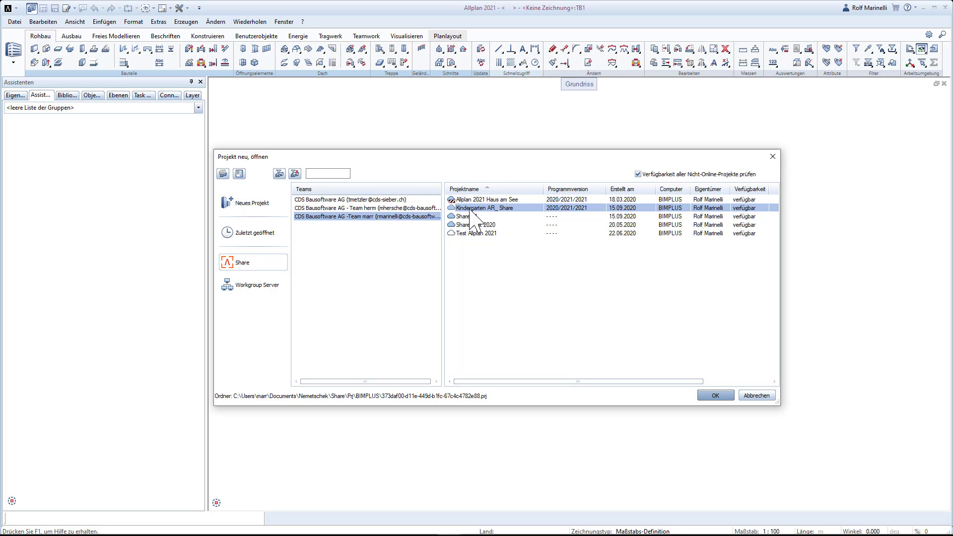
Step: Open Projekt Dateien verwalten for Kindergarten AR_ Share and browse its 1041 files
right_click(470, 210)
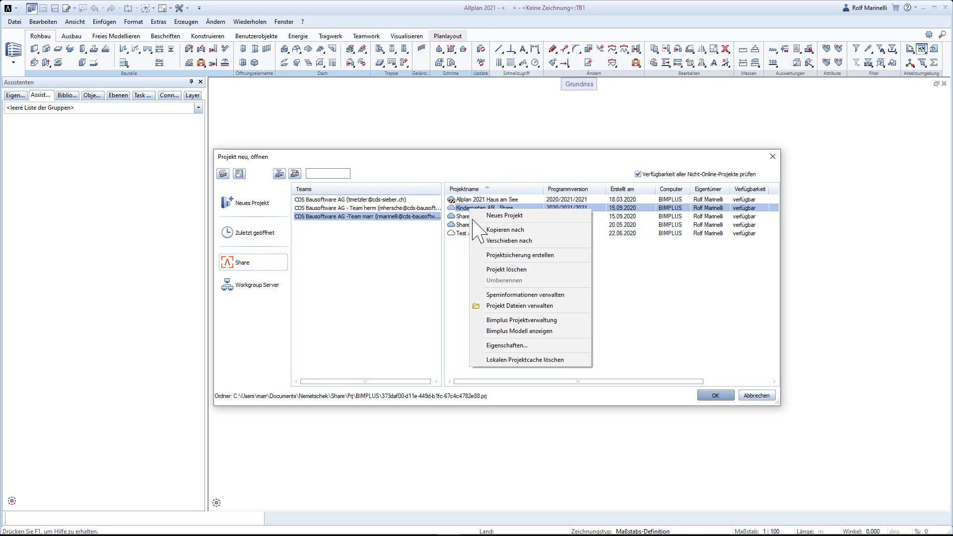
click(518, 309)
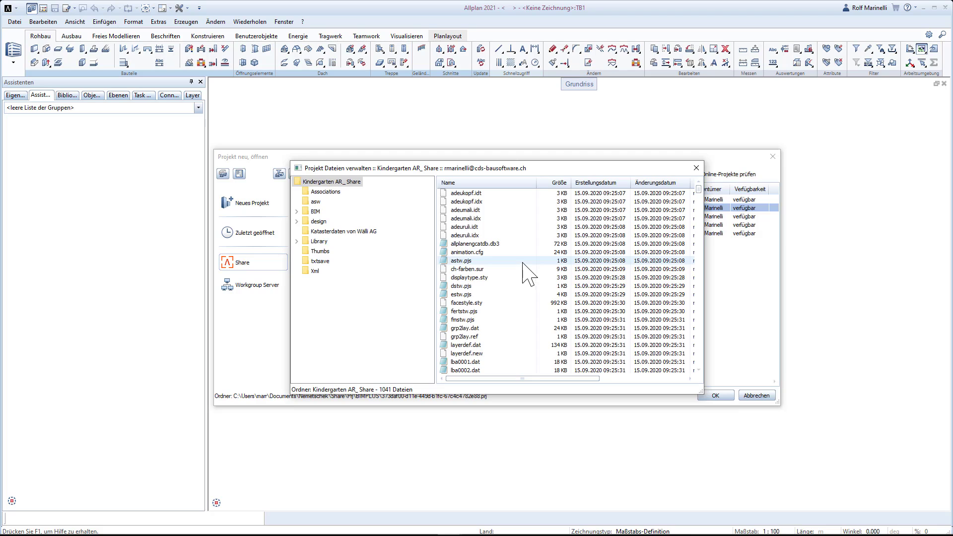
drag(541, 169, 527, 135)
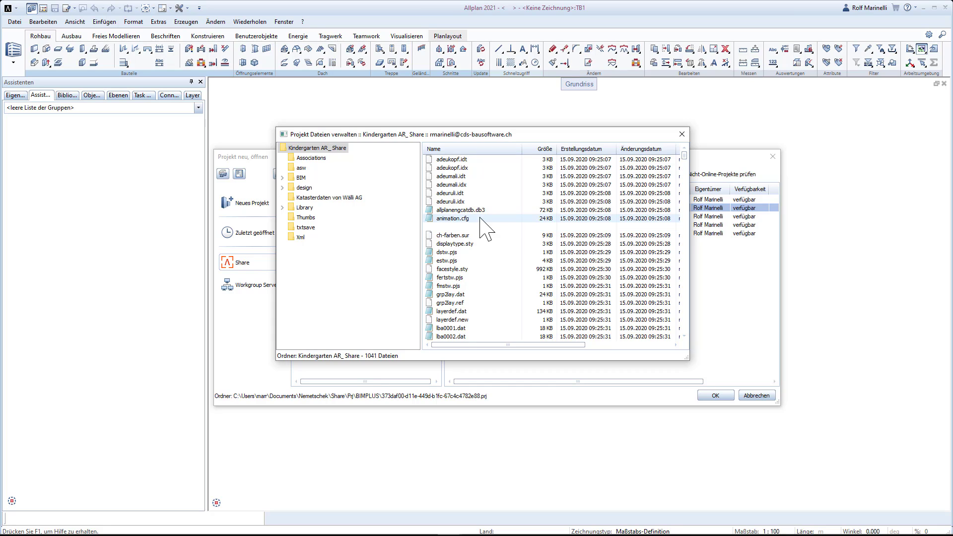
drag(685, 155, 685, 187)
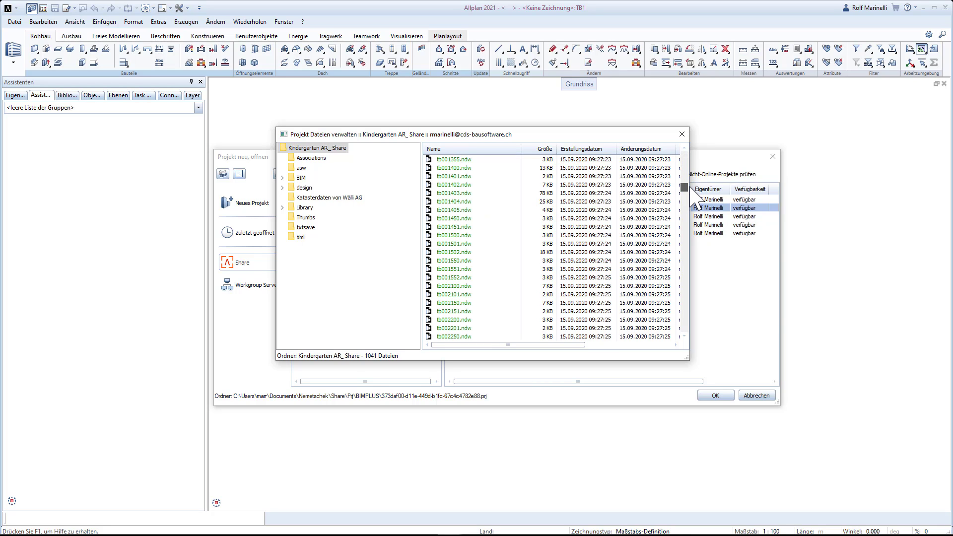
right_click(456, 171)
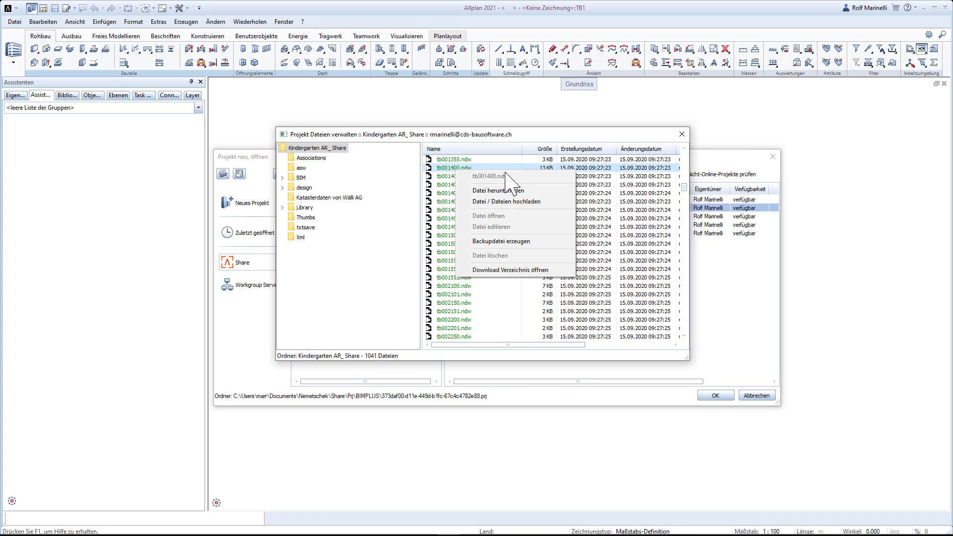
click(507, 203)
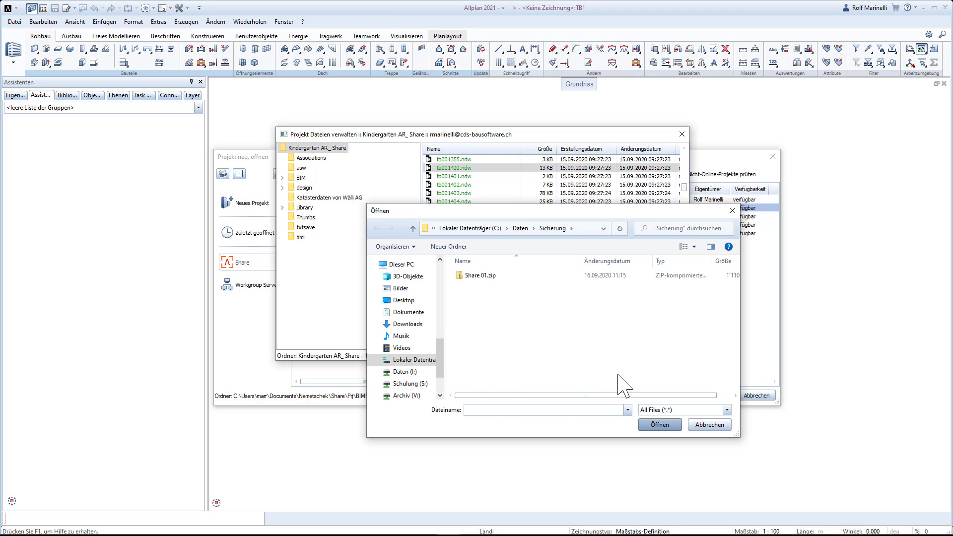
click(712, 427)
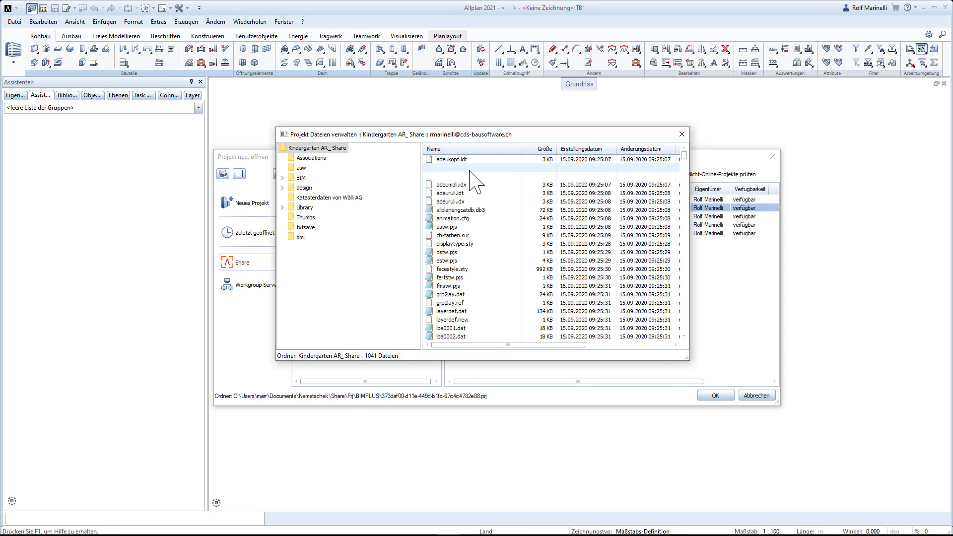